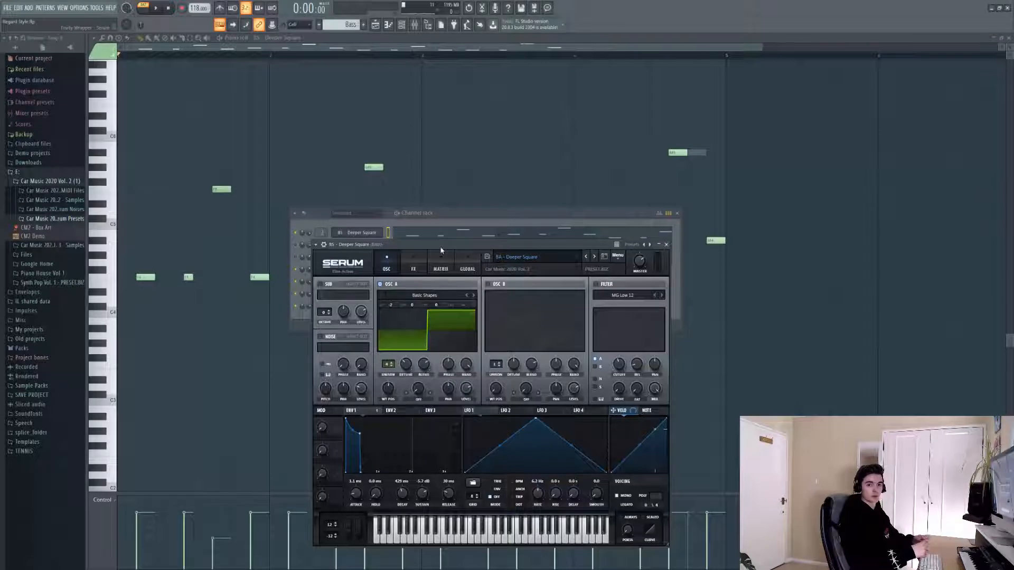
# Audition the Deeper Square, Breaking and Bluegard Serum bass patches with single notes and playback of the bass pattern
pyautogui.press('n')
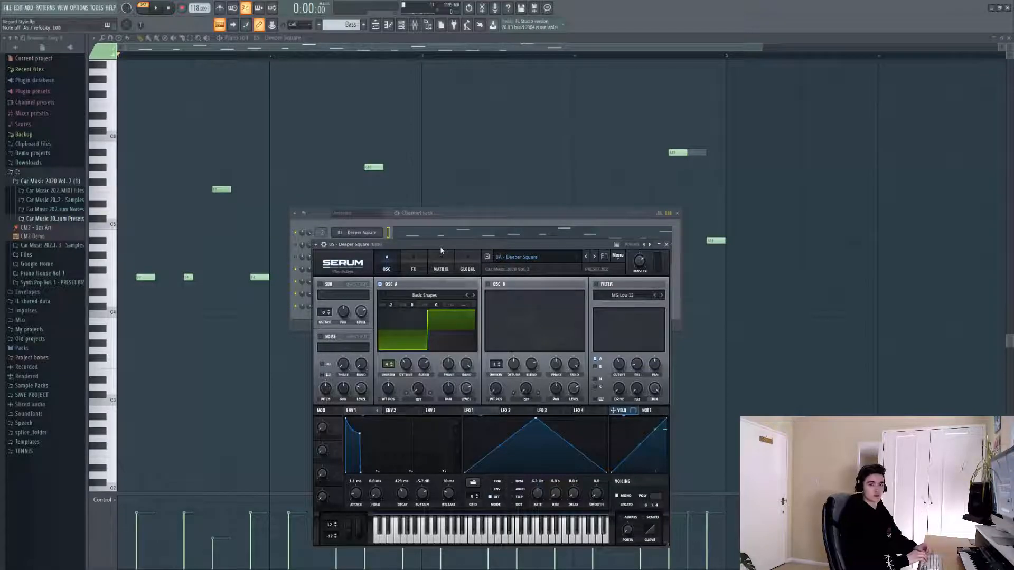
pyautogui.press('h')
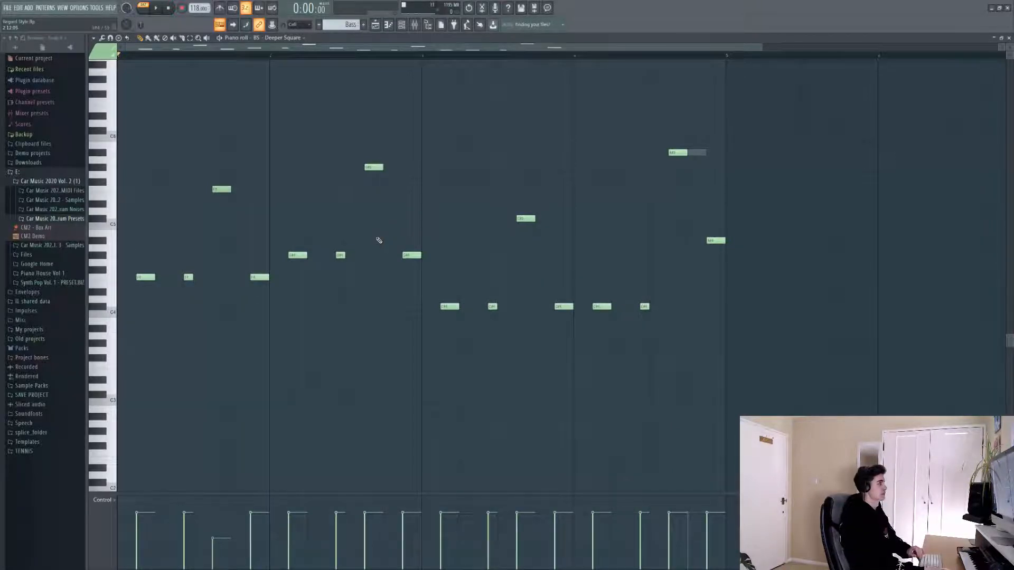
pyautogui.press('space')
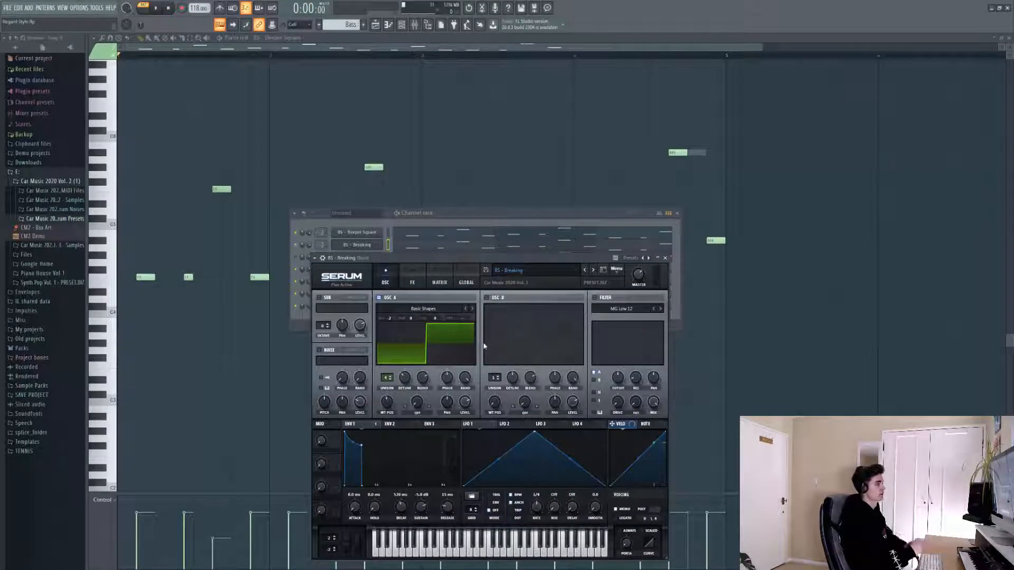
pyautogui.press('space')
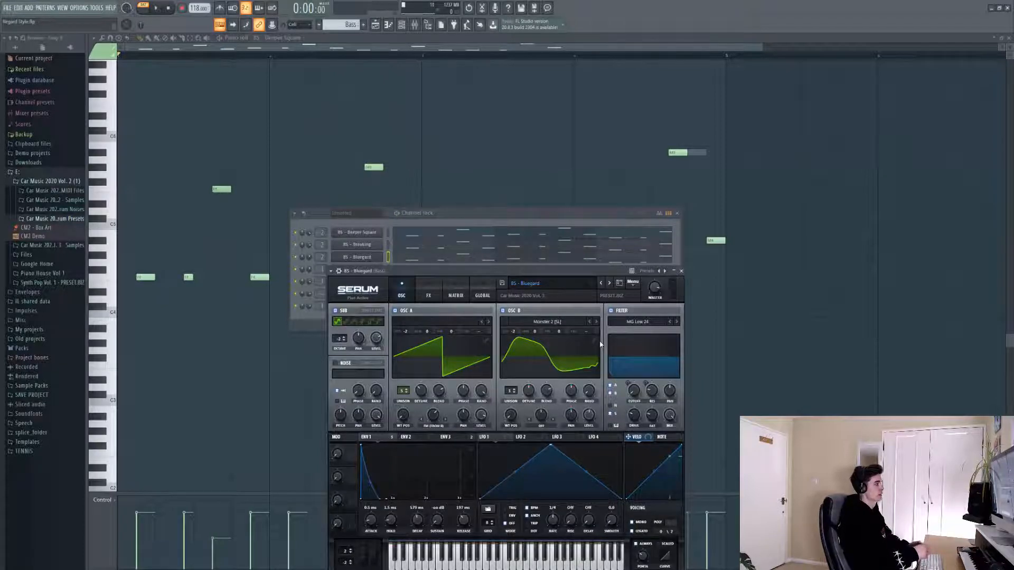
pyautogui.press('v')
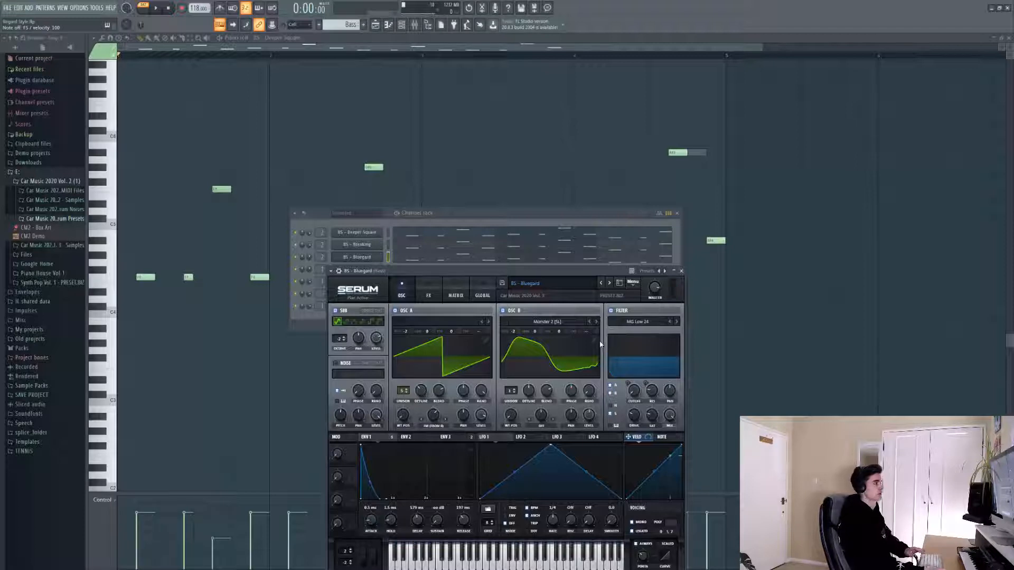
# Play the layered bass pattern, and listen to it with the Kickstart effect on the Bass mixer track
pyautogui.press('space')
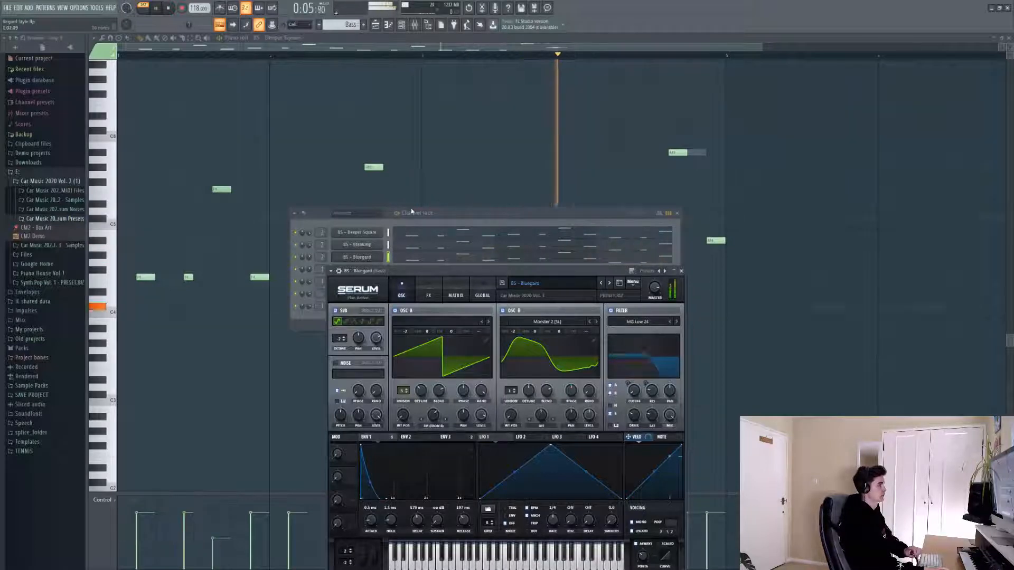
pyautogui.press('space')
pyautogui.press('F9')
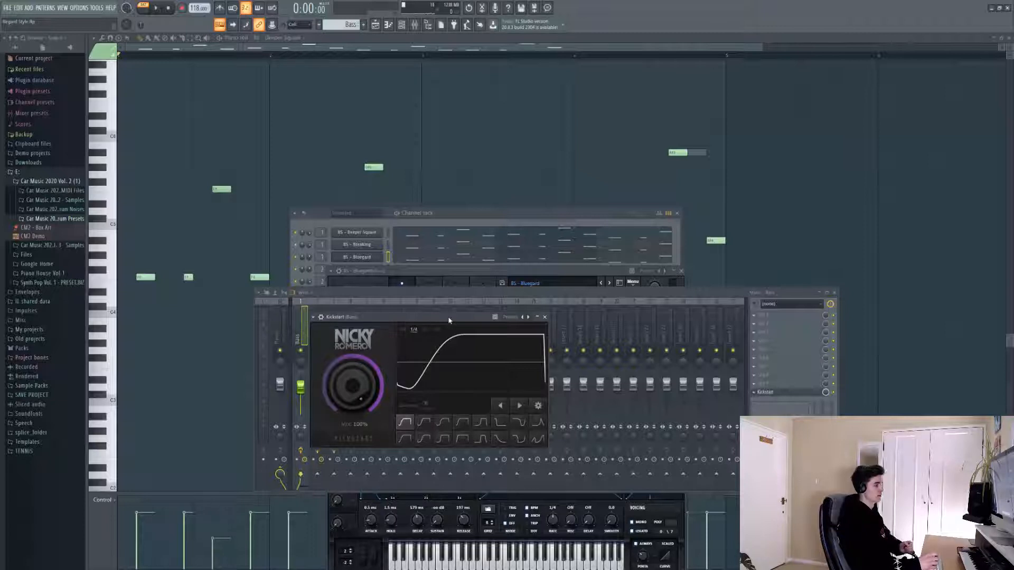
pyautogui.press('space')
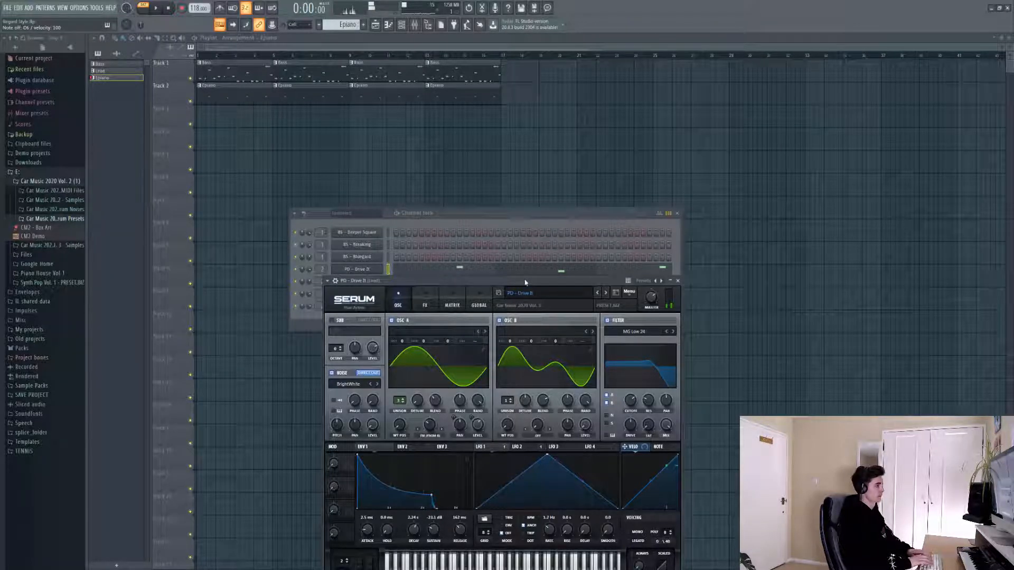
# Examine the effects in the Epiano pattern's Serum patch, and play the arrangement with all plugin windows closed
pyautogui.click(425, 302)
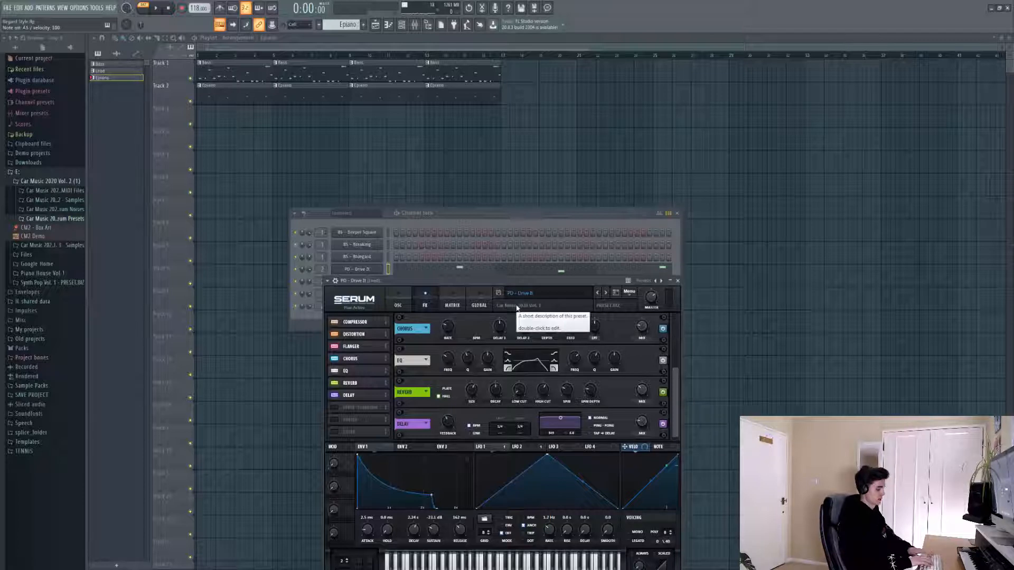
pyautogui.press('F12')
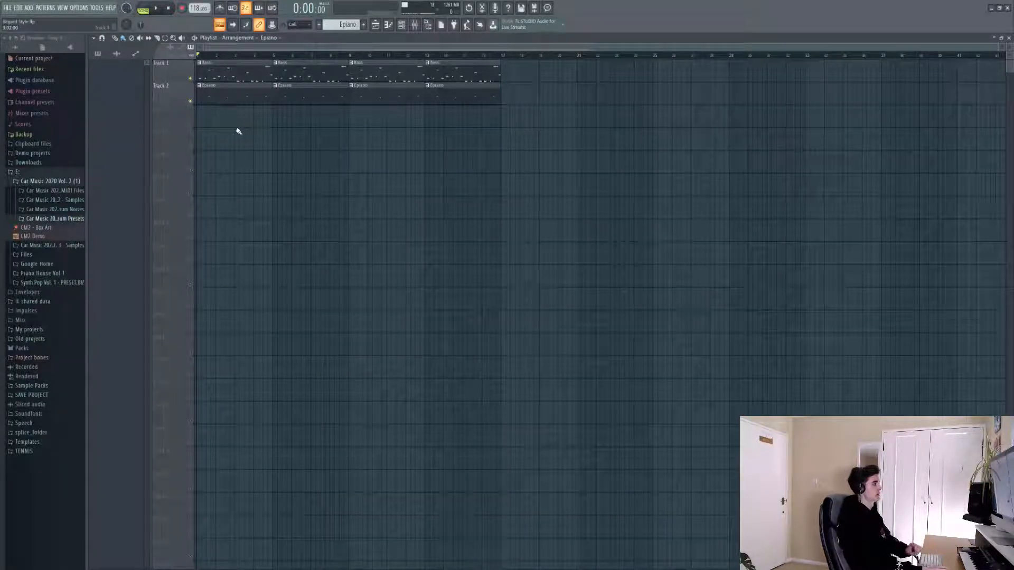
pyautogui.press('space')
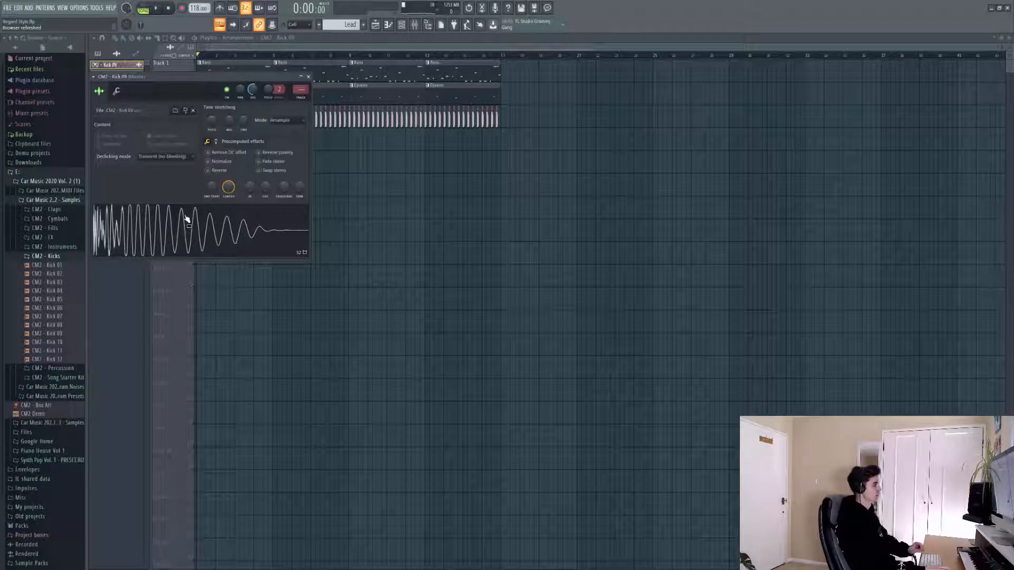
# Play the arrangement from the start to hear the Kick 09 layer with the bass and Epiano
pyautogui.press('space')
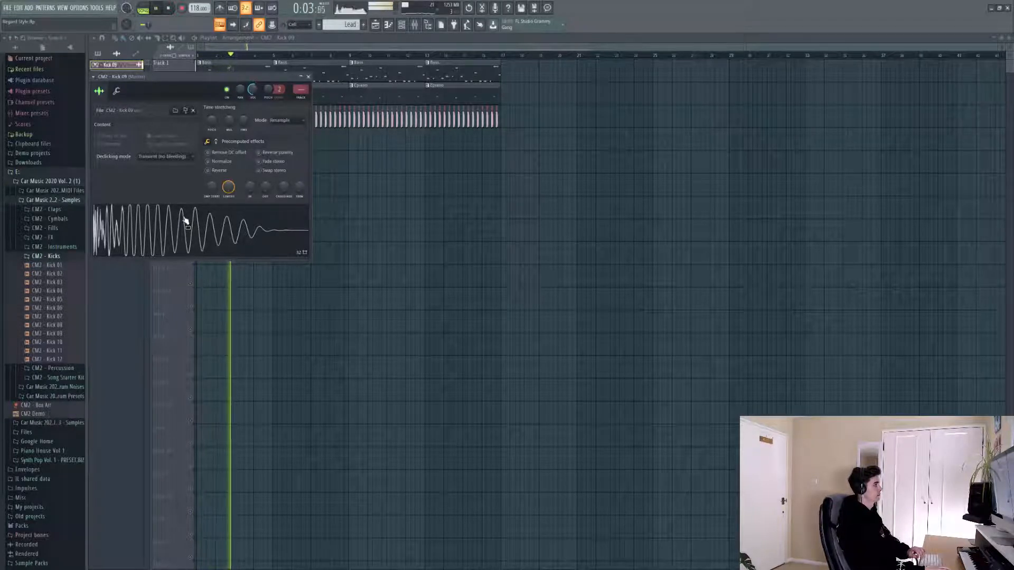
pyautogui.press('space')
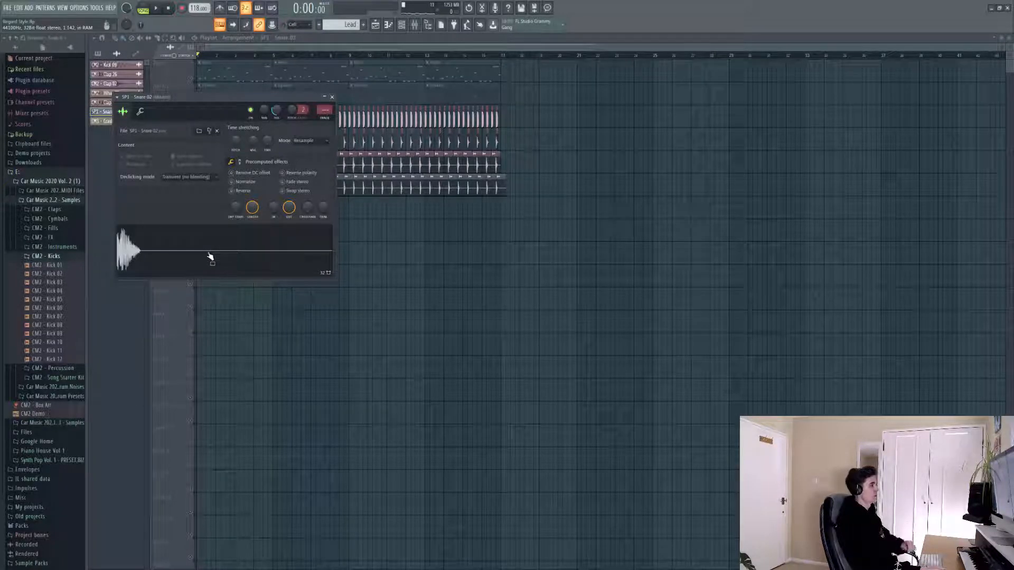
# Inspect the Clap 02 sample from Track 5, and play the arrangement with the clap and snare layers
pyautogui.press('Escape')
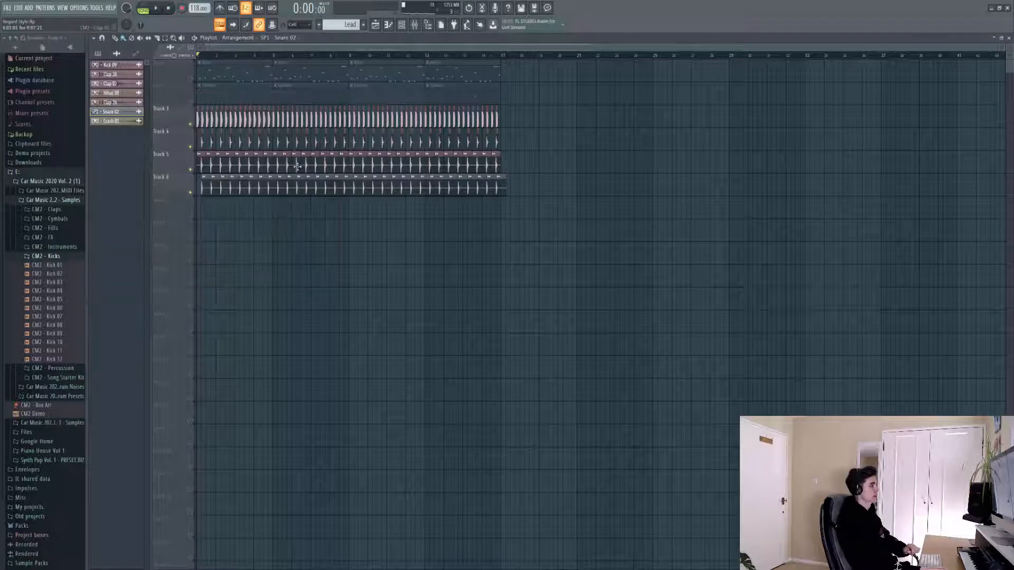
pyautogui.doubleClick(294, 161)
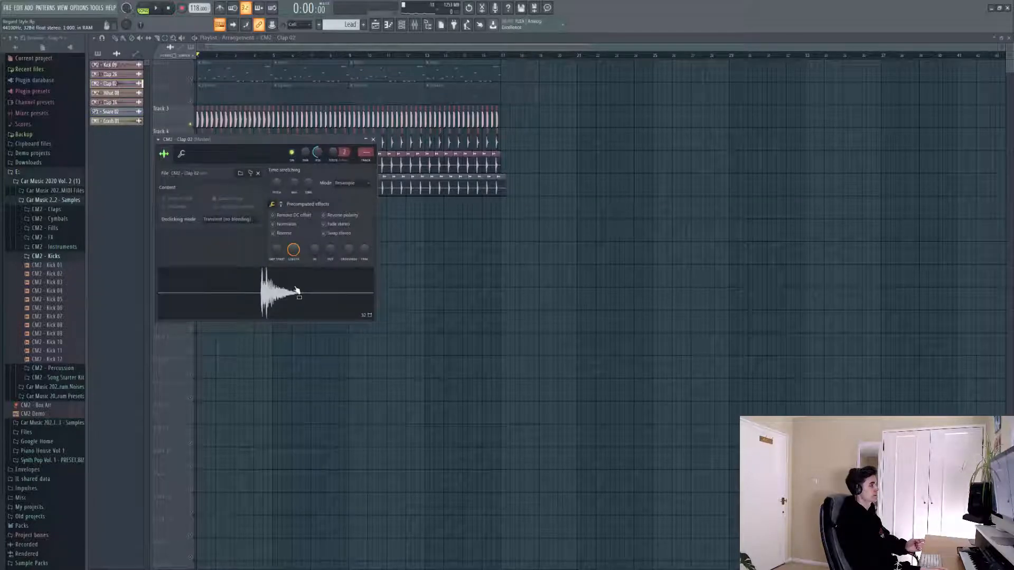
pyautogui.press('Escape')
pyautogui.press('space')
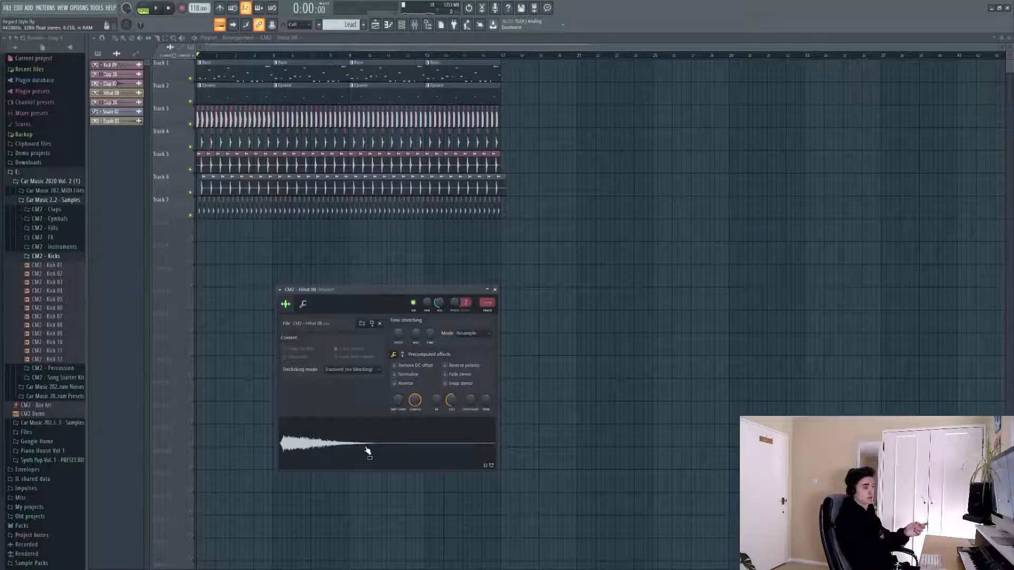
# Play the arrangement with the Hihat 08 layer on Track 7 and close the sample's settings window
pyautogui.press('space')
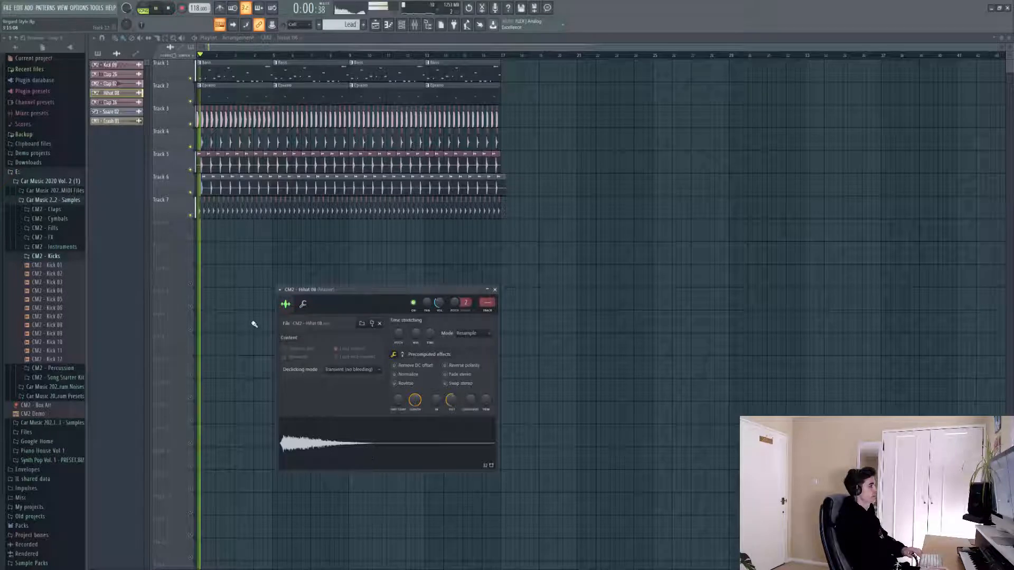
pyautogui.press('Escape')
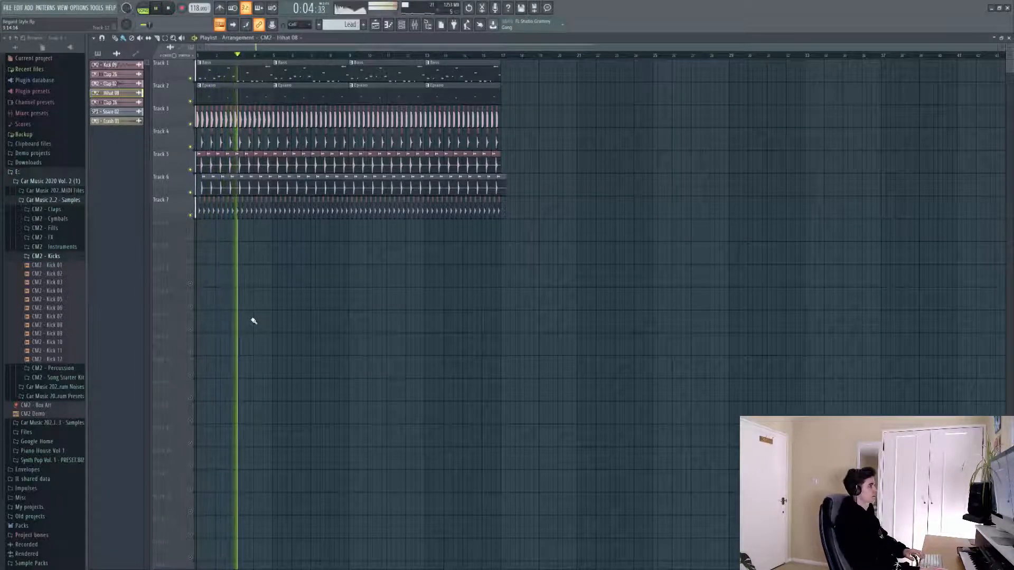
pyautogui.press('space')
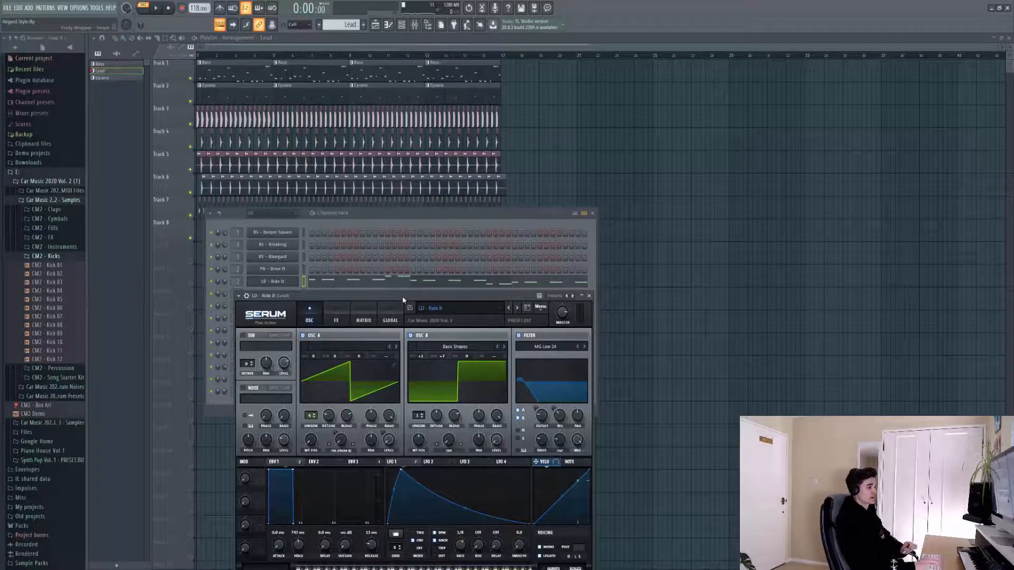
# Play the Lead pattern on its own with the channel rack in front of the Serum lead patch
pyautogui.click(311, 221)
pyautogui.press('space')
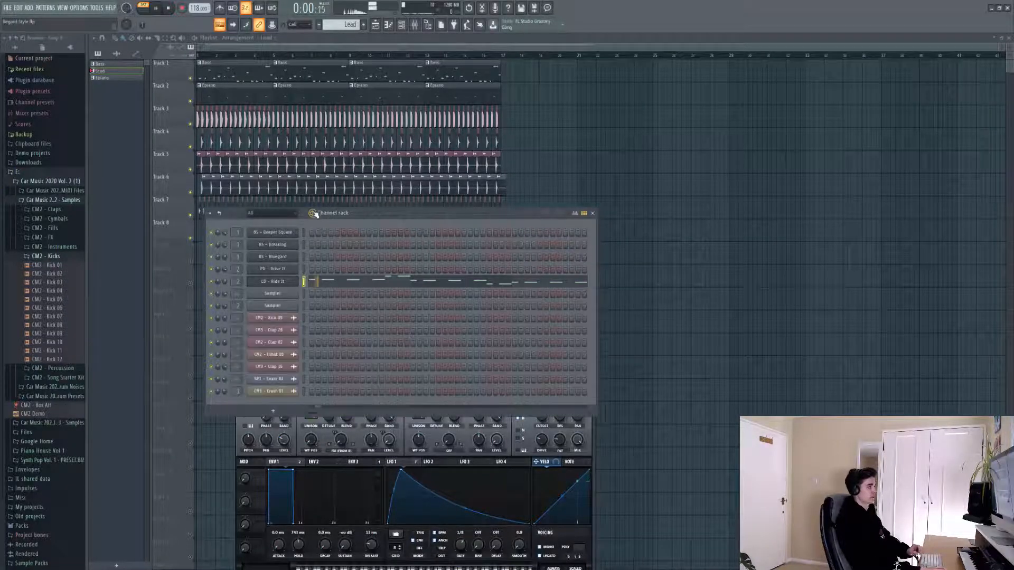
pyautogui.click(297, 433)
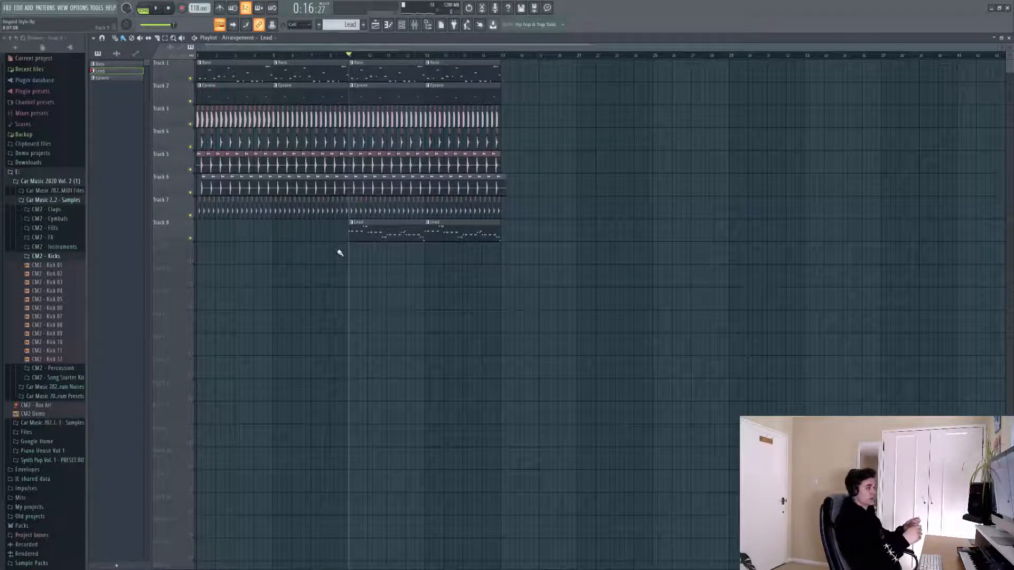
# Play the arrangement from the Lead's entry on Track 8 and bring the lead's whole Serum patch into view
pyautogui.press('space')
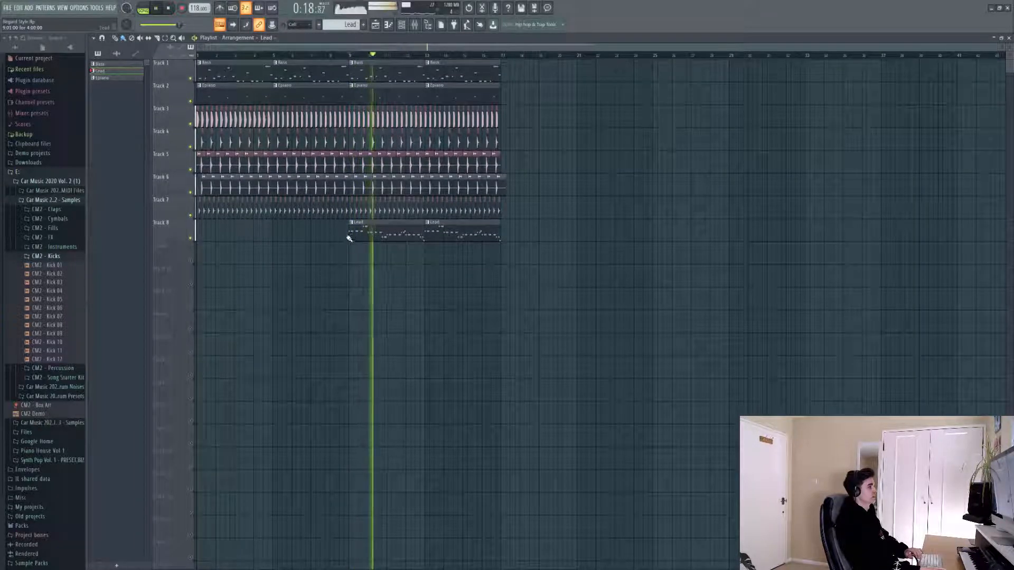
pyautogui.click(402, 25)
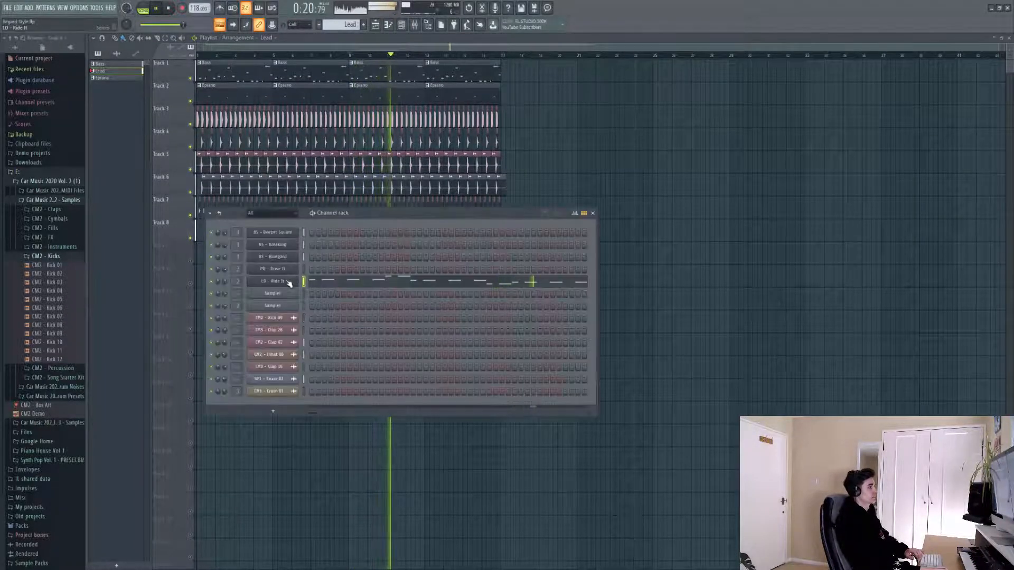
pyautogui.click(288, 282)
pyautogui.moveTo(296, 290); pyautogui.dragTo(296, 161)
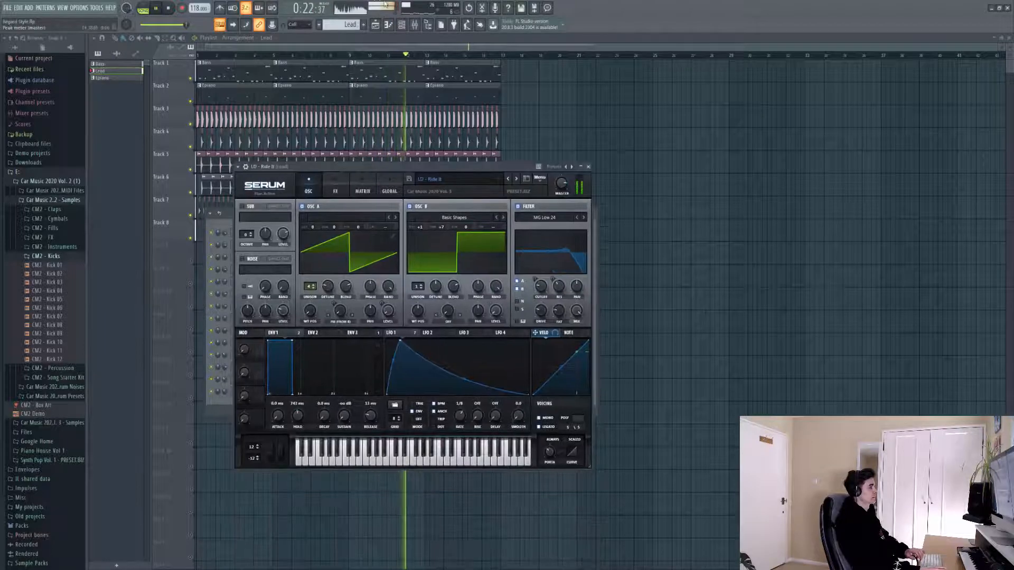
# Inspect the bx_digital V3 equalizer on the Lead mixer track and play the section with the lead
pyautogui.click(416, 25)
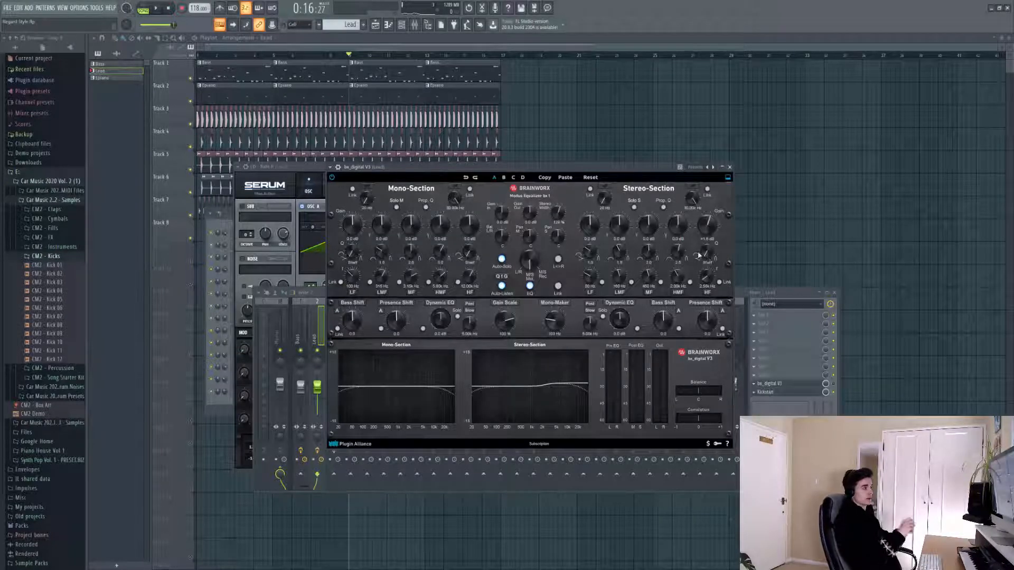
pyautogui.moveTo(543, 172); pyautogui.dragTo(545, 262)
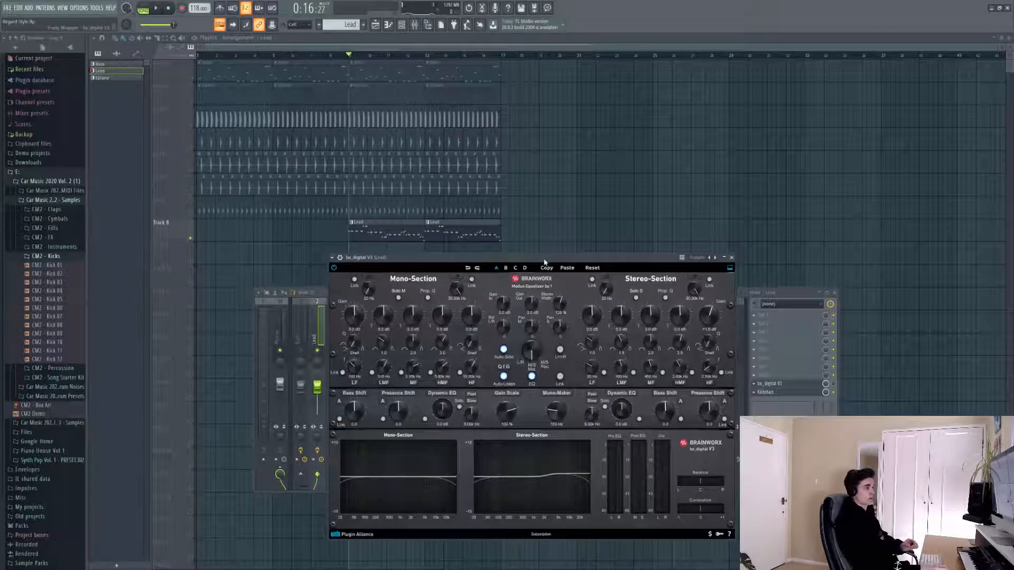
pyautogui.press('space')
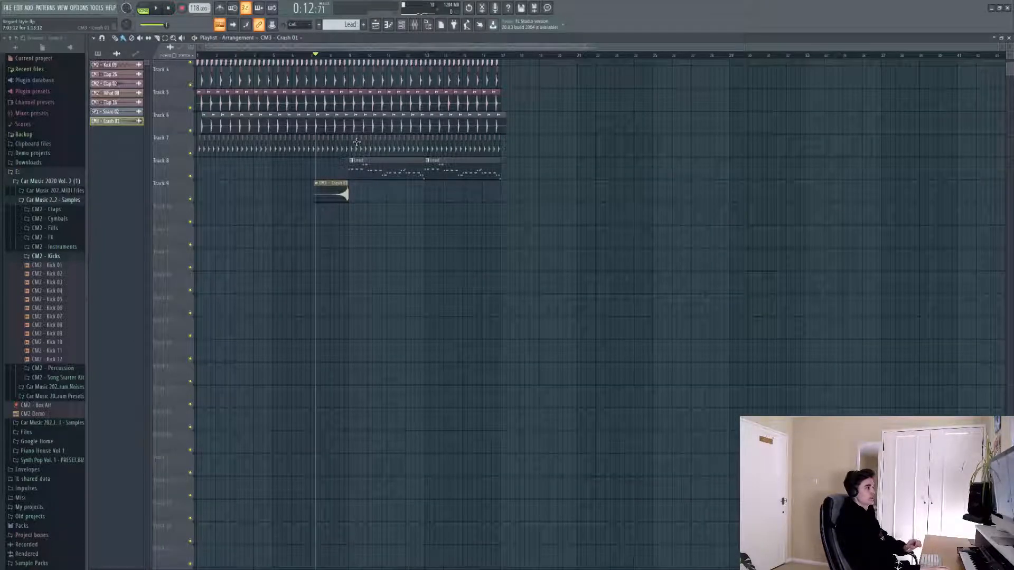
# Inspect Fruity Reeverb 2 on the Cymbal mixer track and play the reversed crash leading into the lead section
pyautogui.click(415, 25)
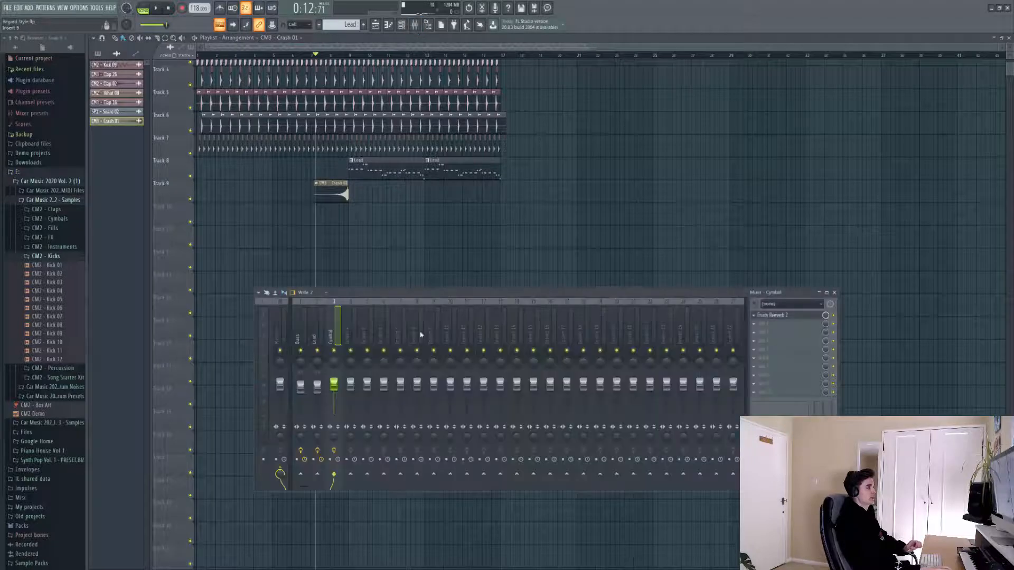
pyautogui.click(779, 317)
pyautogui.rightClick(366, 223)
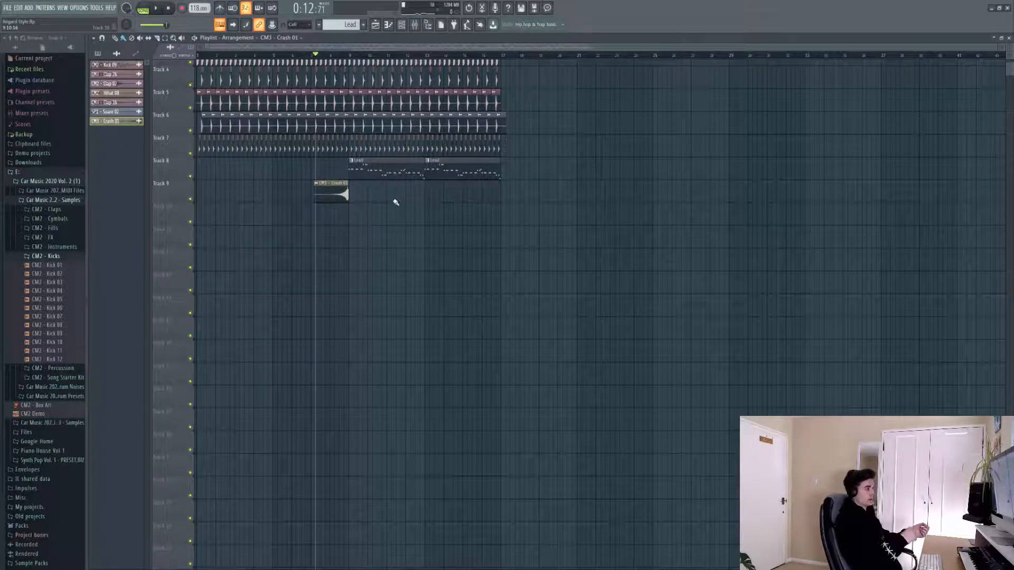
pyautogui.scroll(3, 395, 202)
pyautogui.press('space')
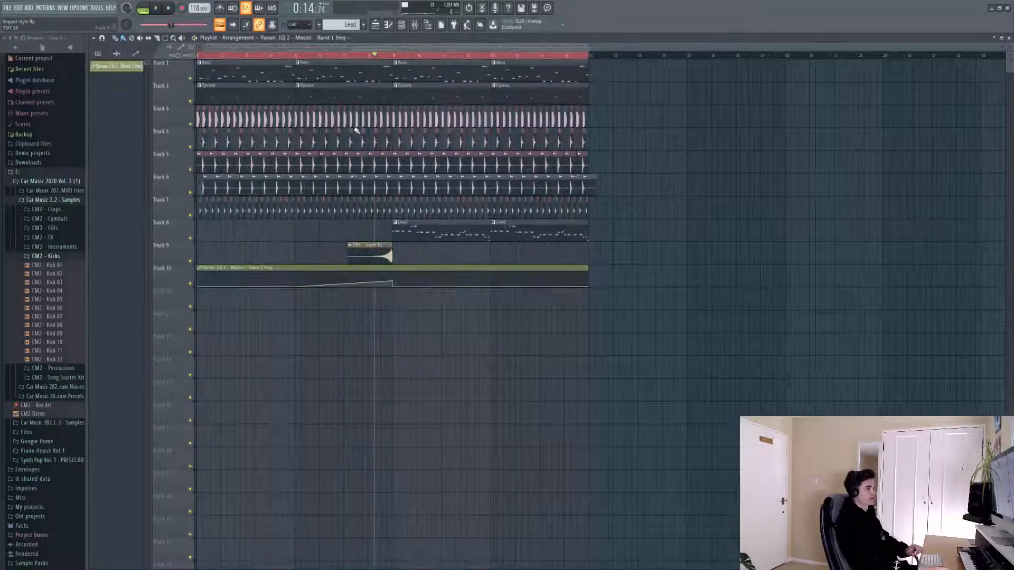
# Inspect Fruity parametric EQ 2 on the Master track, close all windows, and play the full arrangement from the start
pyautogui.click(415, 26)
pyautogui.click(770, 316)
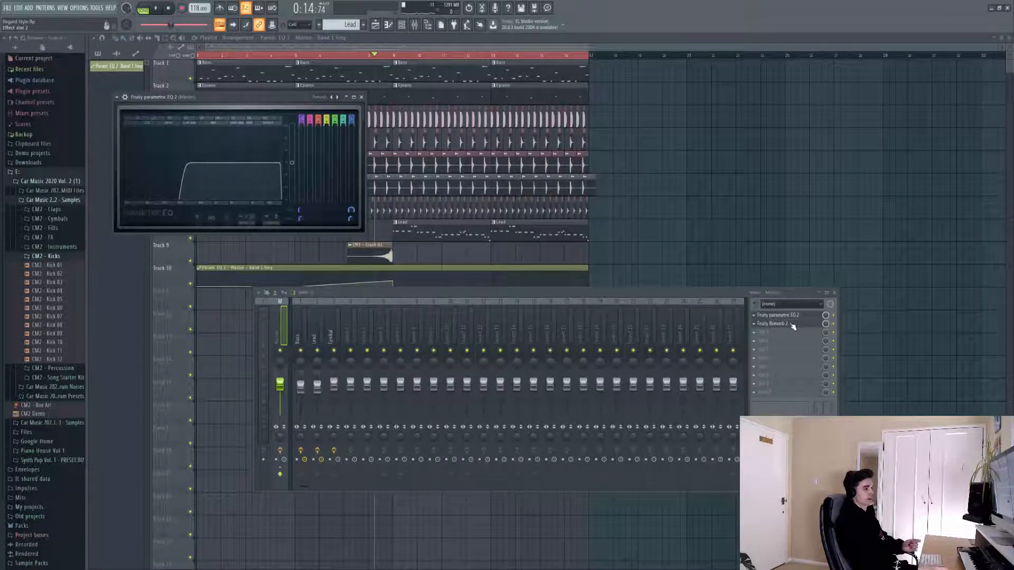
pyautogui.press('F12')
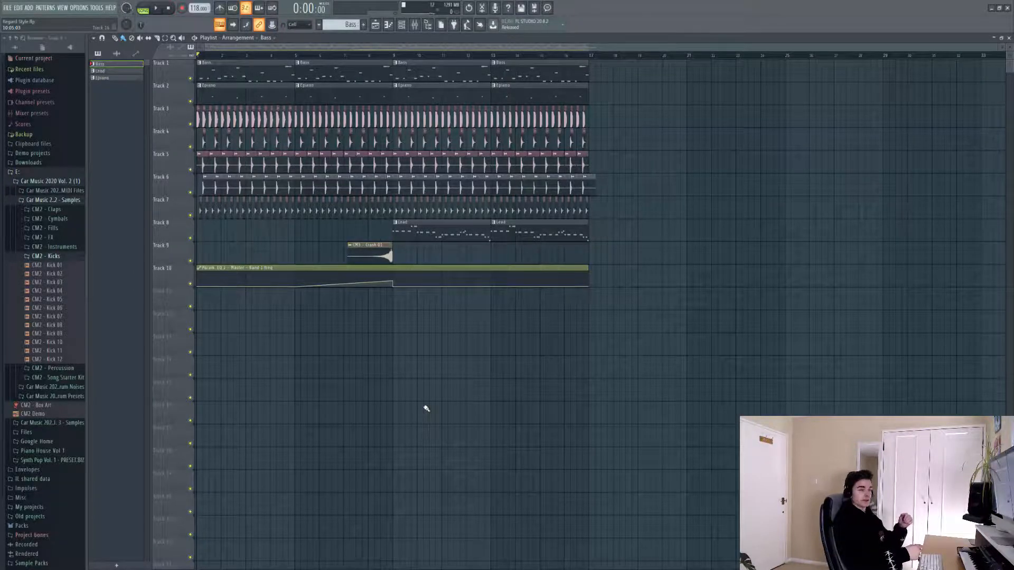
pyautogui.press('space')
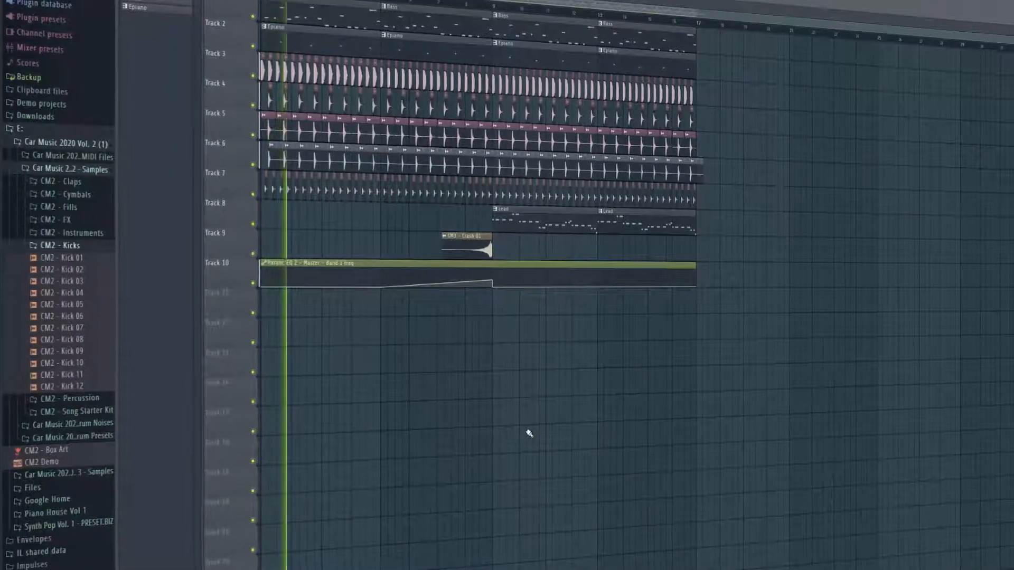